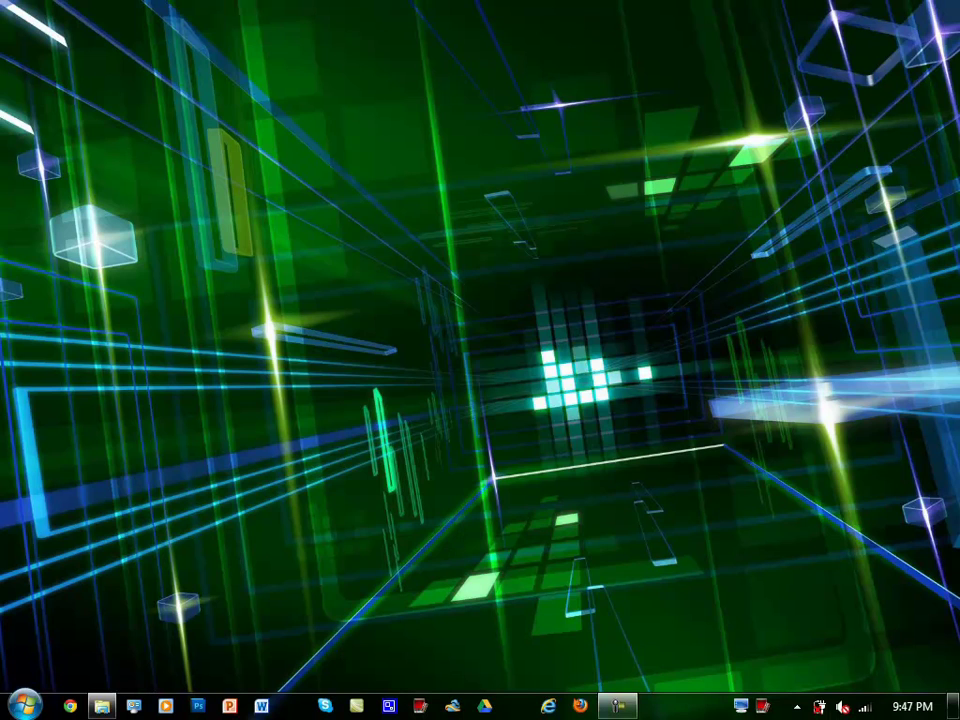
- Create a new folder named tutorial3 in the Documents library and open it
{"action": "left_click", "coordinate": [102, 706]}
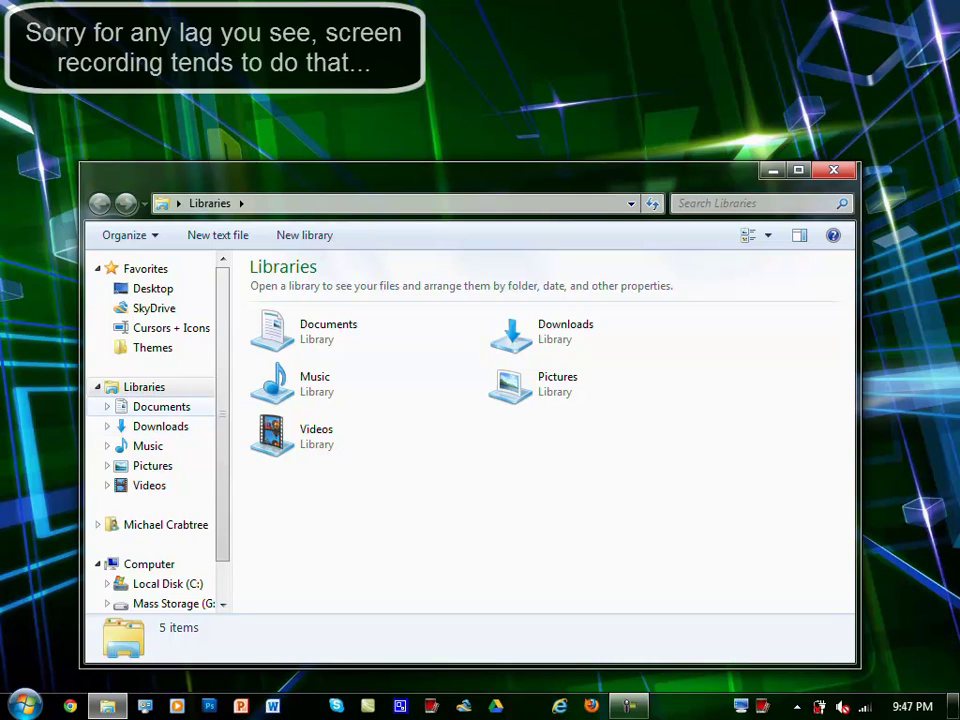
{"action": "left_click", "coordinate": [160, 406]}
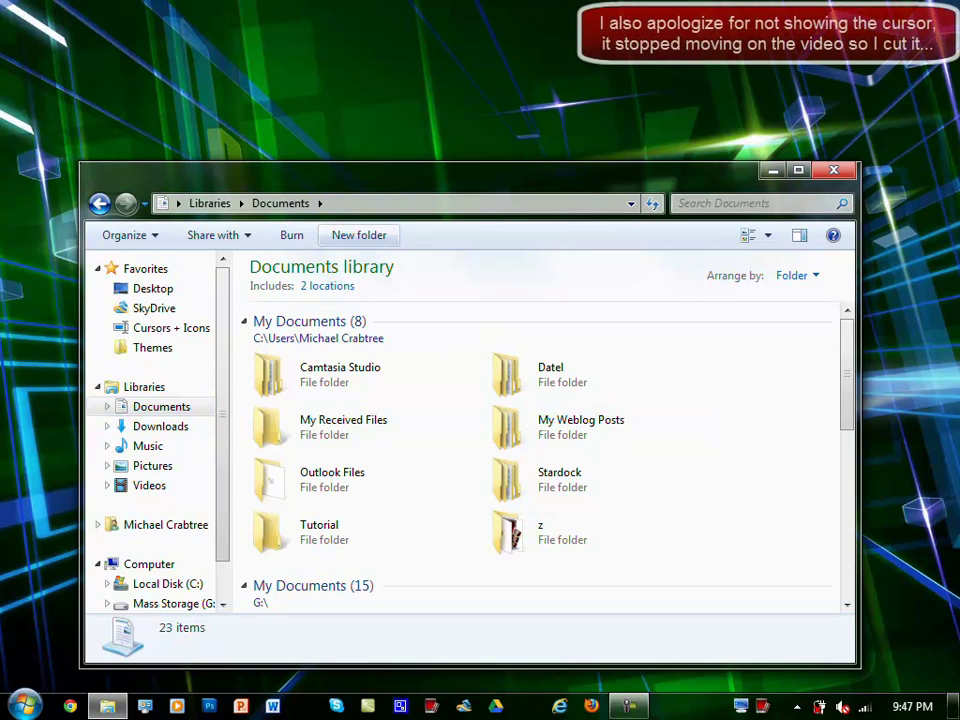
{"action": "left_click", "coordinate": [358, 235]}
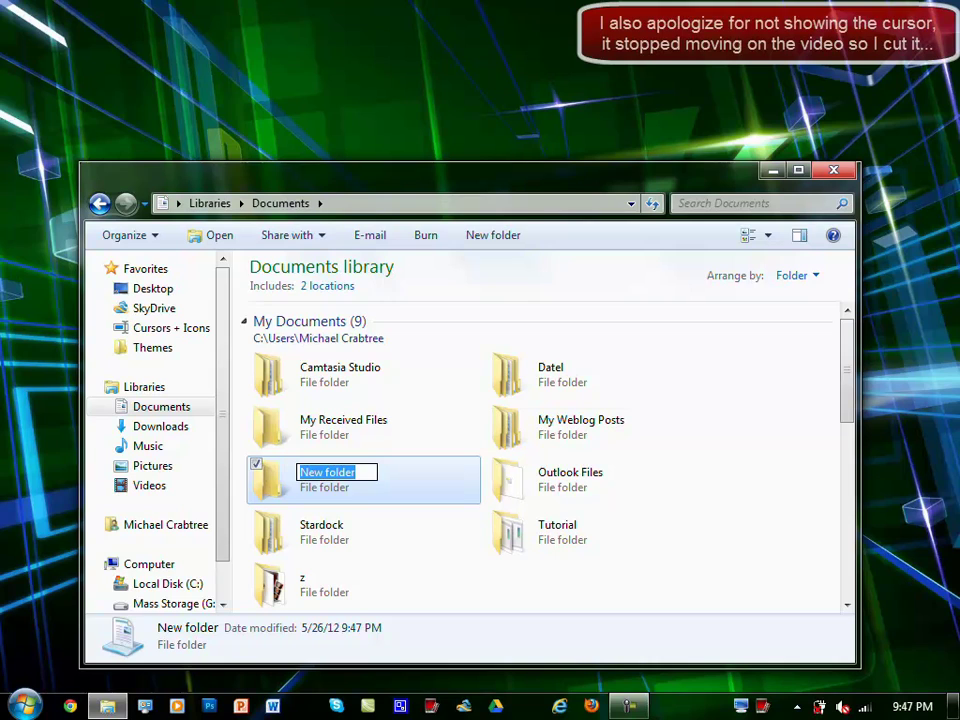
{"action": "type", "text": "tut"}
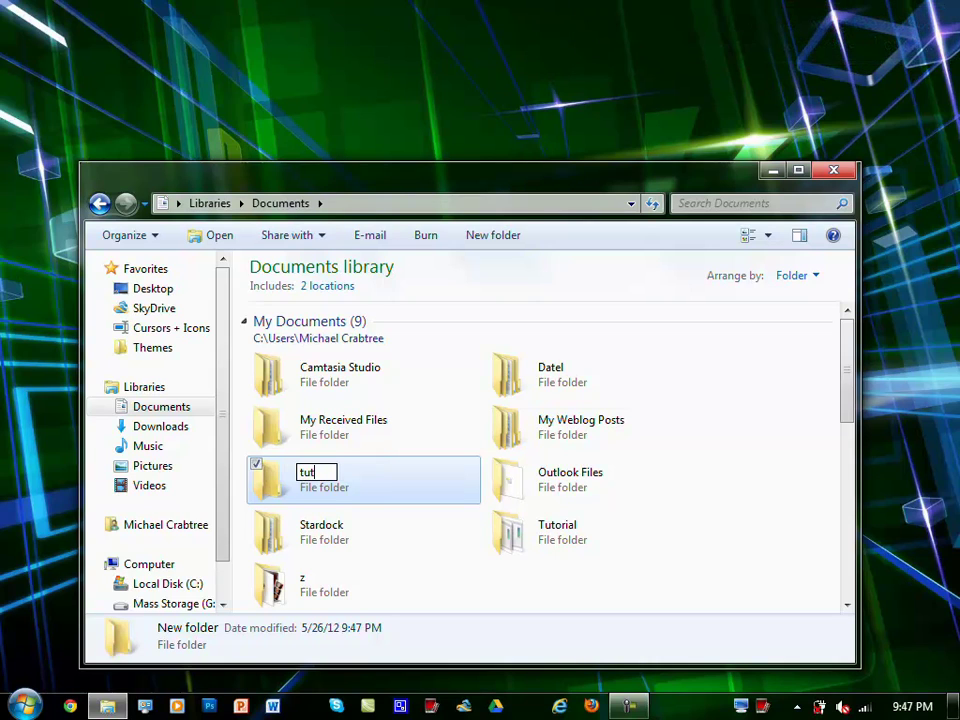
{"action": "type", "text": "ior"}
{"action": "key", "text": "BackSpace"}
{"action": "key", "text": "BackSpace"}
{"action": "key", "text": "BackSpace"}
{"action": "type", "text": "oria"}
{"action": "type", "text": "l"}
{"action": "key", "text": "Escape"}
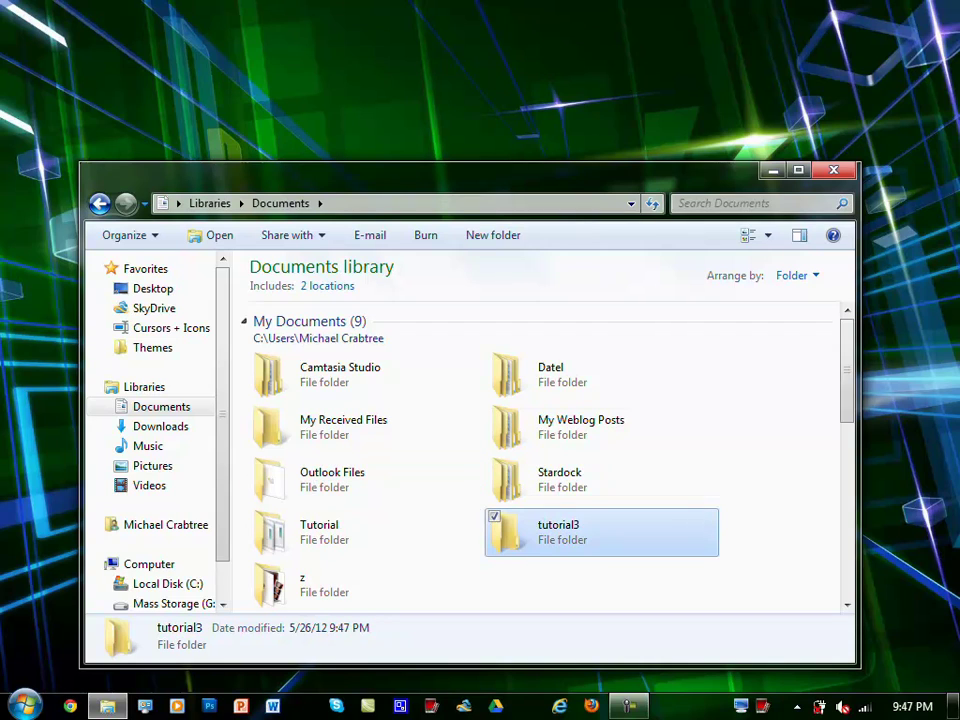
{"action": "key", "text": "Return"}
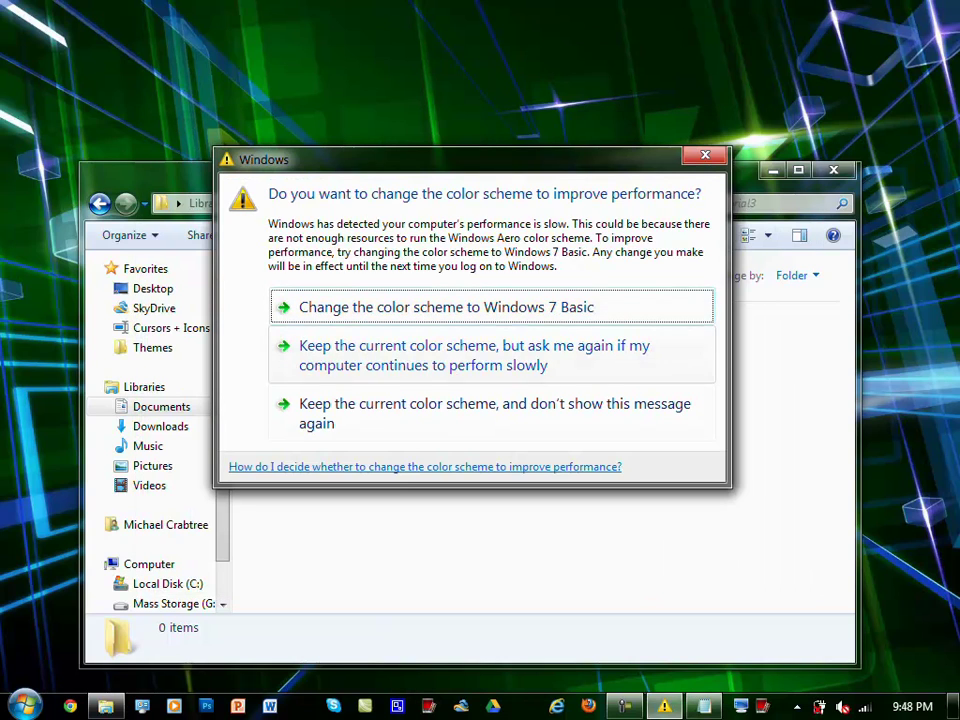
- Keep the current colour scheme and start saving a blank Notepad document
{"action": "left_click", "coordinate": [480, 410]}
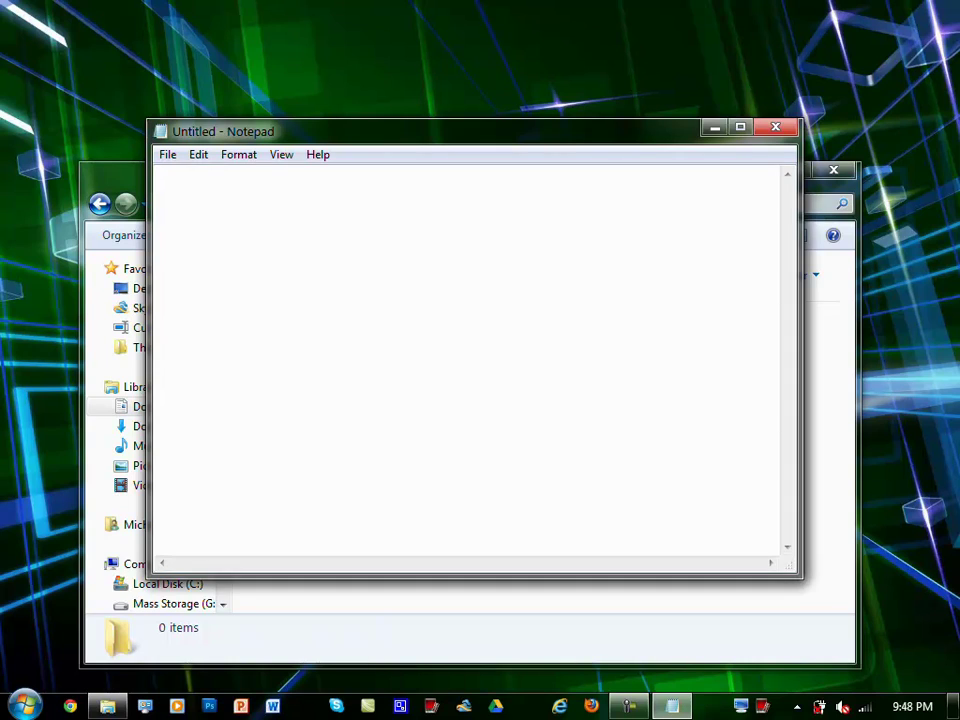
{"action": "key", "text": "ctrl+s"}
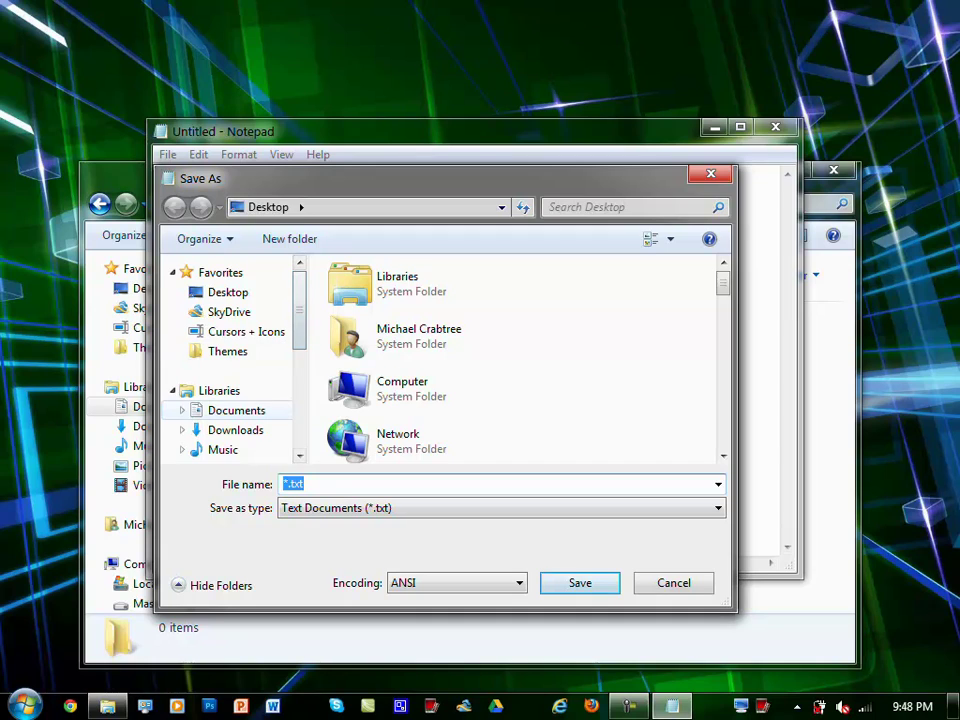
- Save the blank document as space.exe in Documents\tutorial3
{"action": "left_click", "coordinate": [236, 410]}
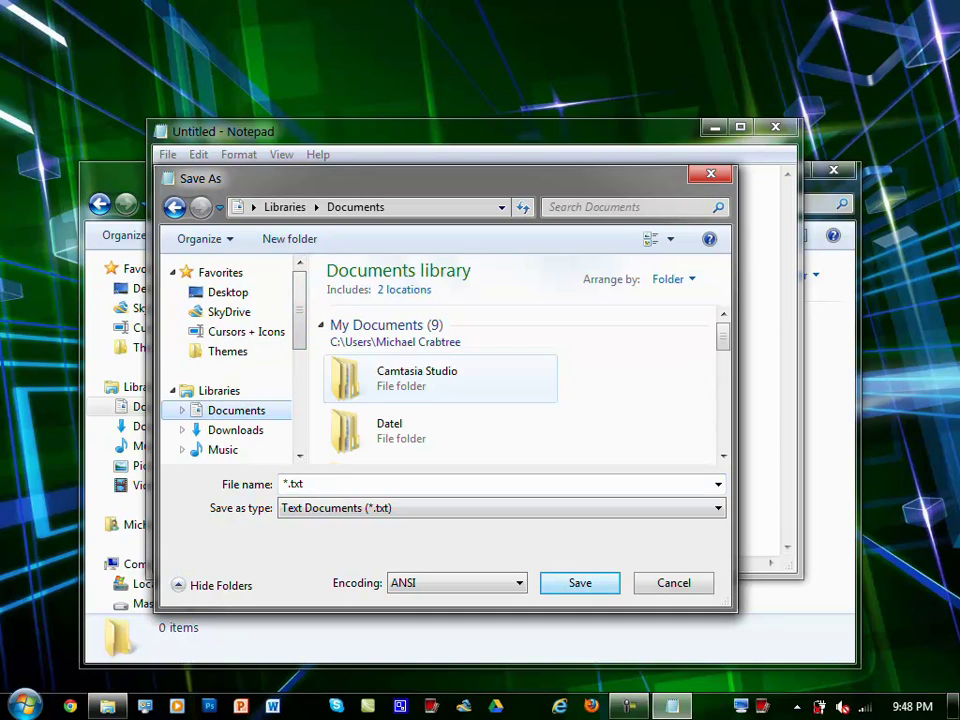
{"action": "scroll", "coordinate": [440, 380], "scroll_direction": "down", "scroll_amount": 3}
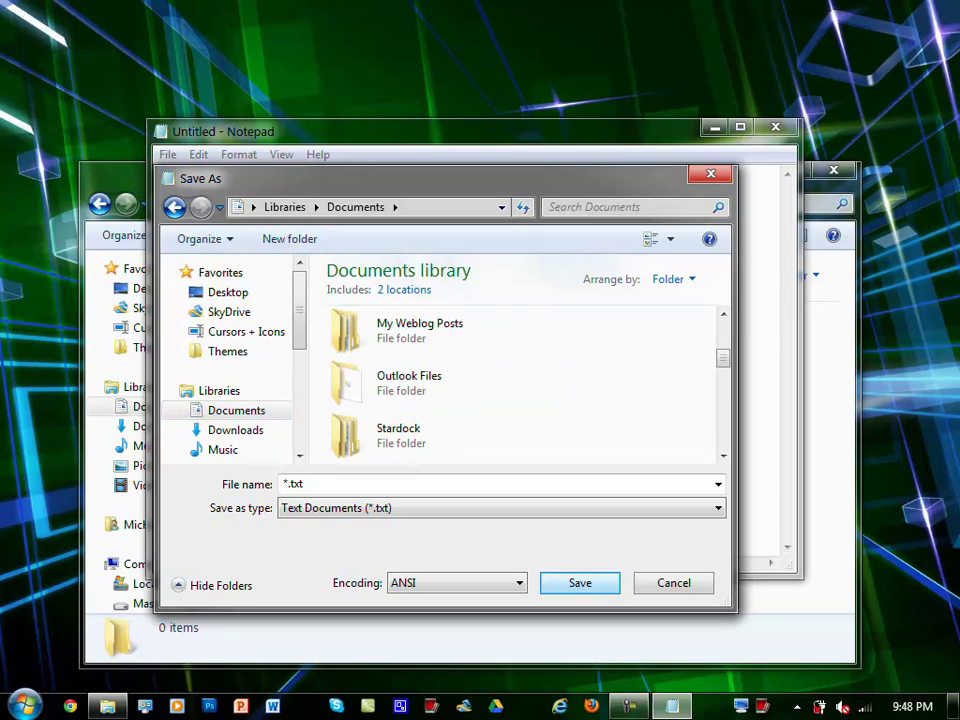
{"action": "scroll", "coordinate": [440, 372], "scroll_direction": "down", "scroll_amount": 3}
{"action": "double_click", "coordinate": [440, 372]}
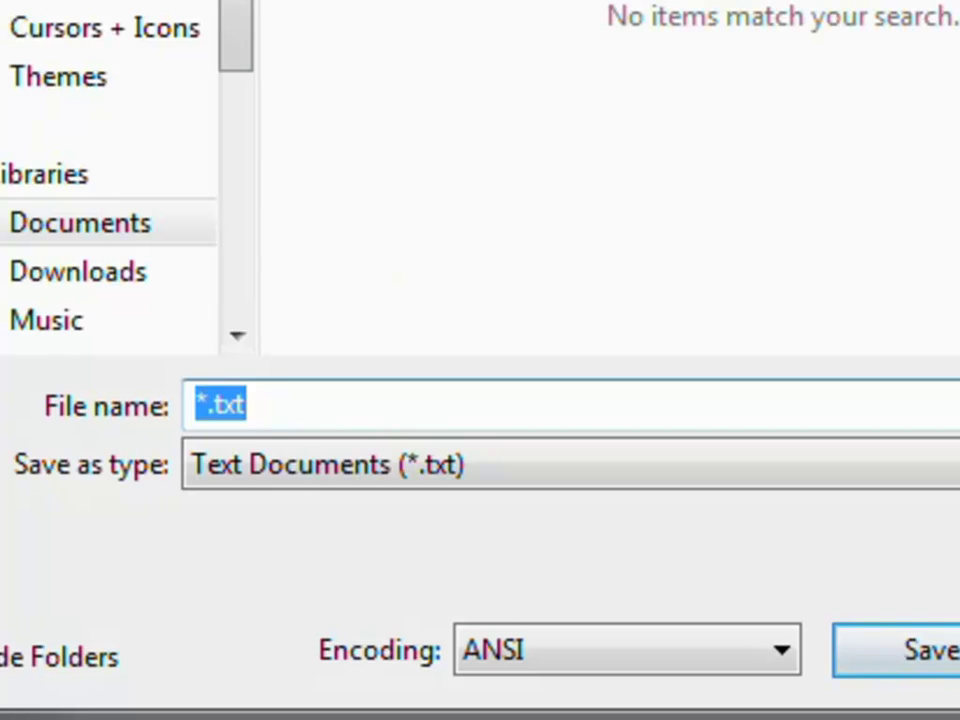
{"action": "type", "text": "space"}
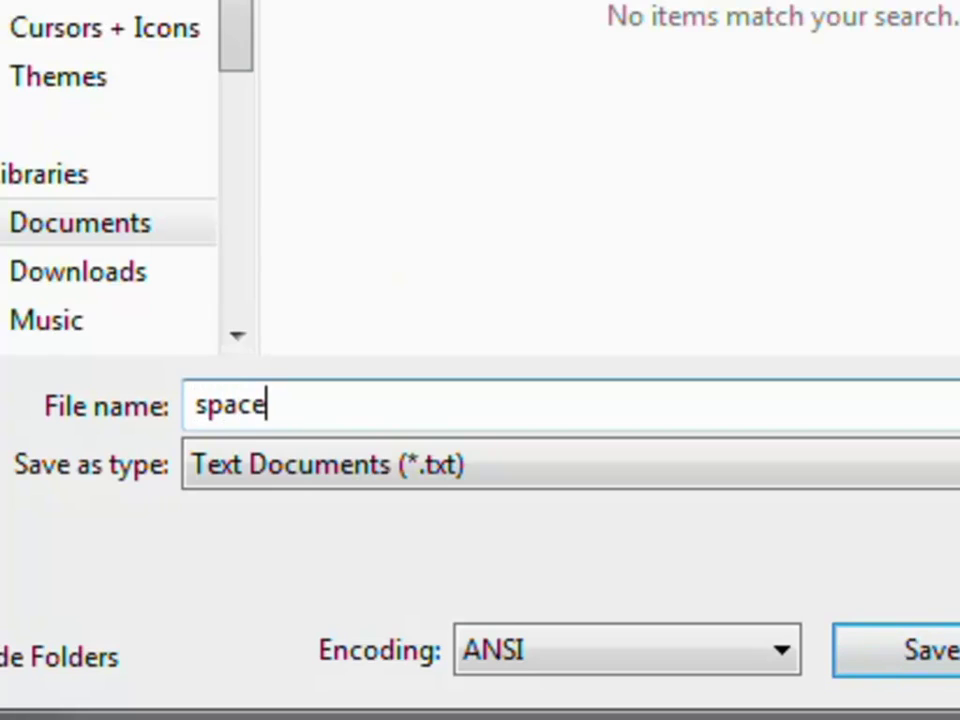
{"action": "type", "text": ".ex"}
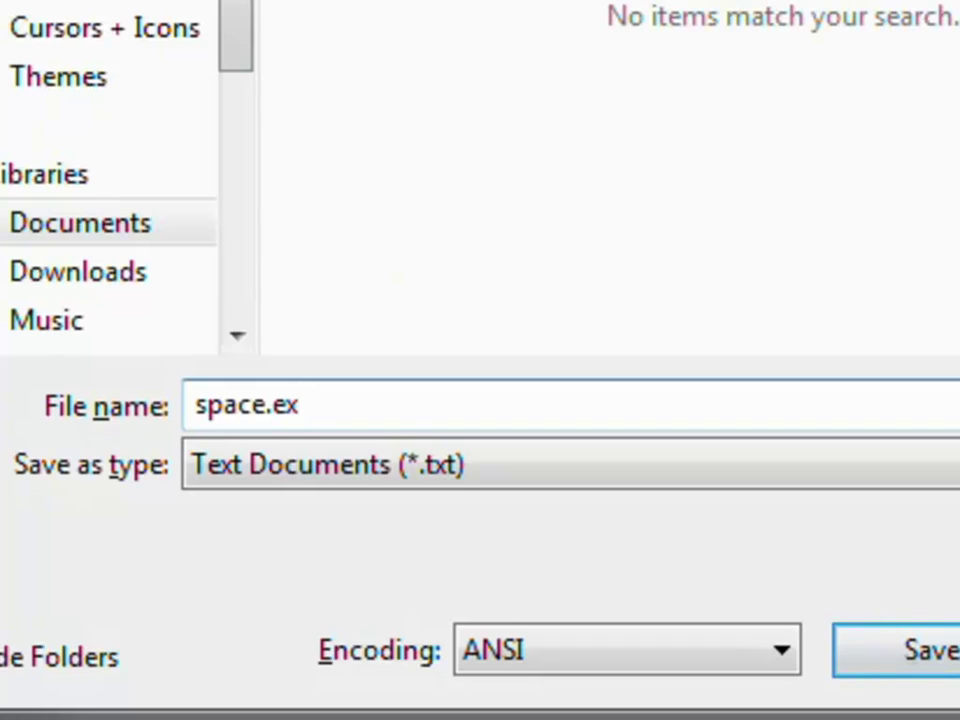
{"action": "type", "text": "e"}
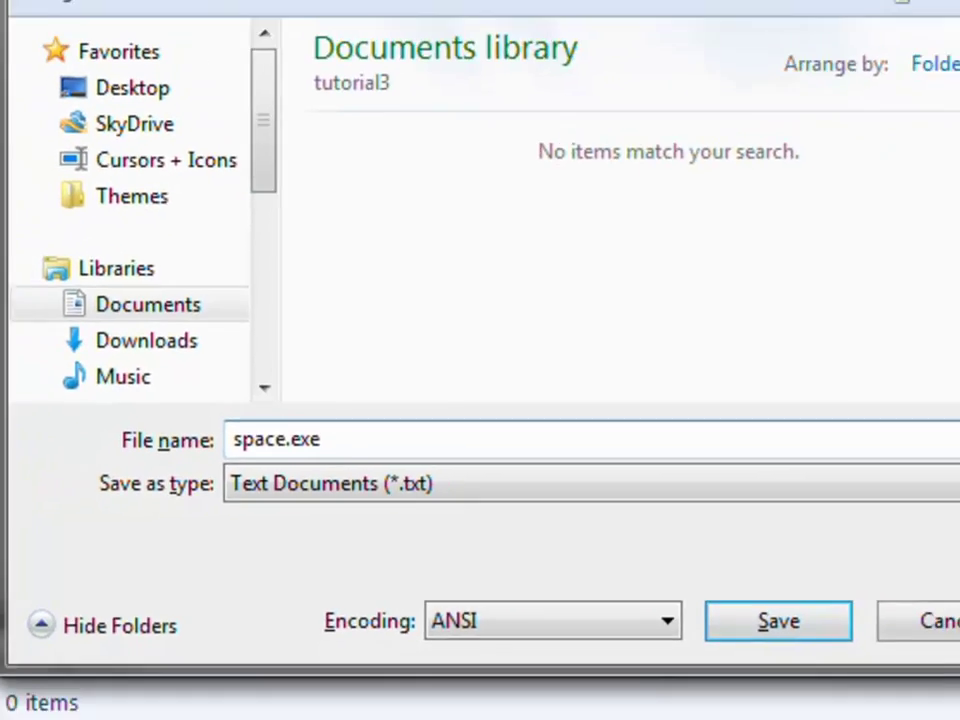
{"action": "key", "text": "Escape"}
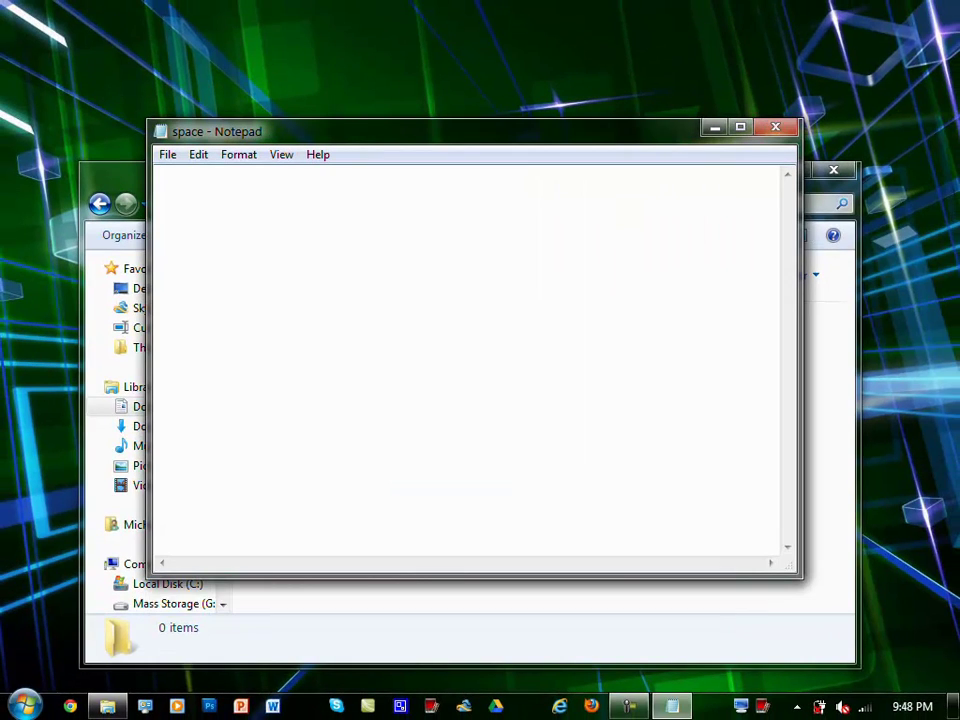
- Close Notepad and unpin the old space copy from the taskbar
{"action": "key", "text": "alt+F4"}
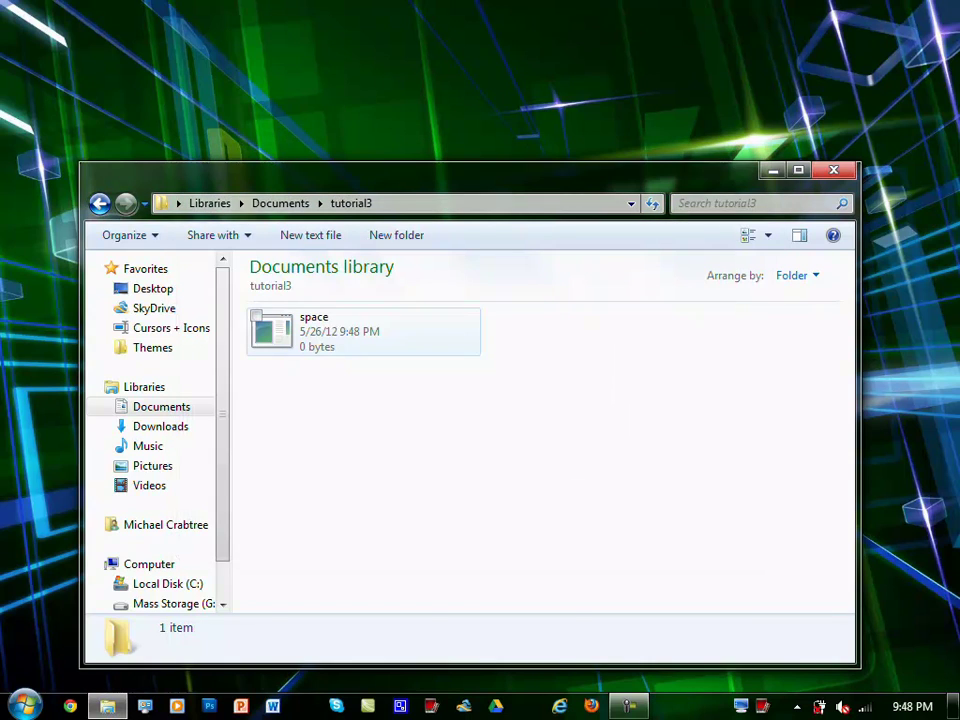
{"action": "left_click", "coordinate": [364, 331]}
{"action": "right_click", "coordinate": [305, 706]}
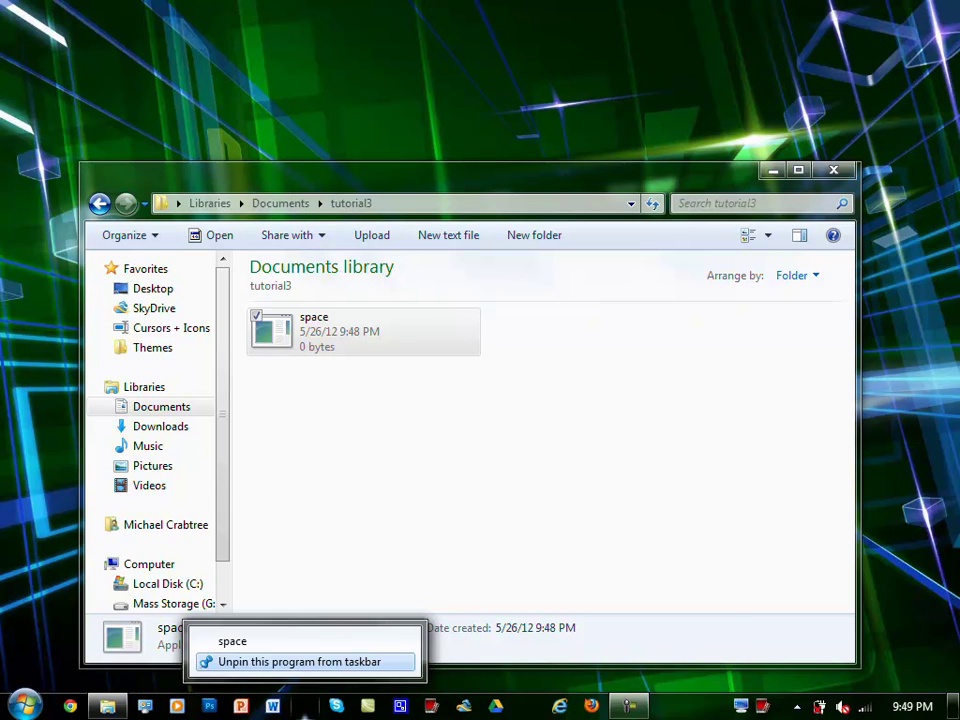
{"action": "left_click", "coordinate": [305, 706]}
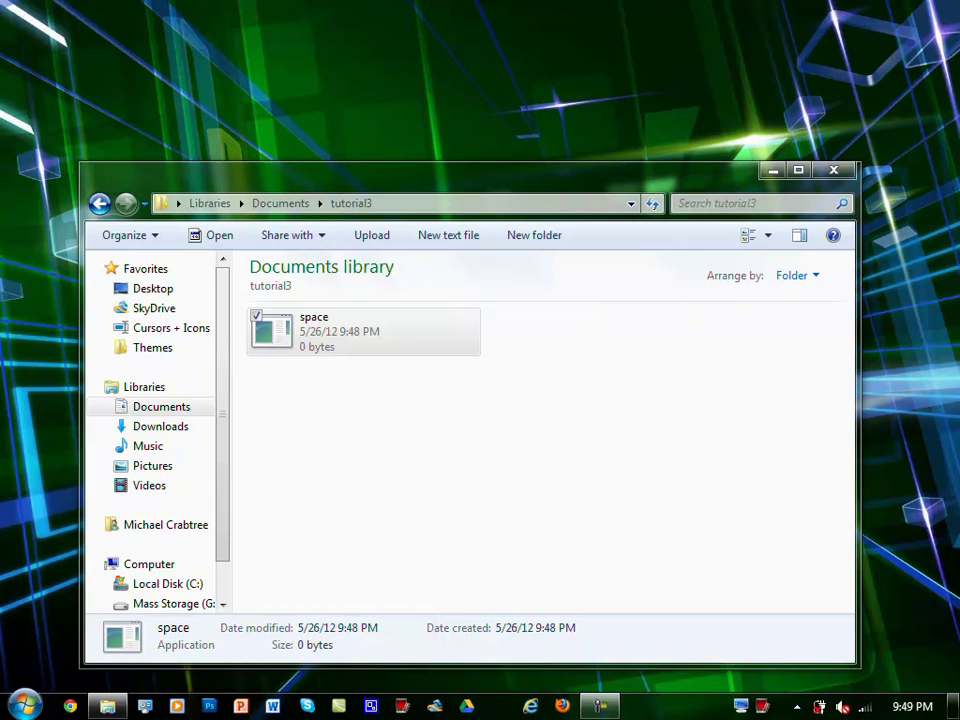
{"action": "right_click", "coordinate": [497, 706]}
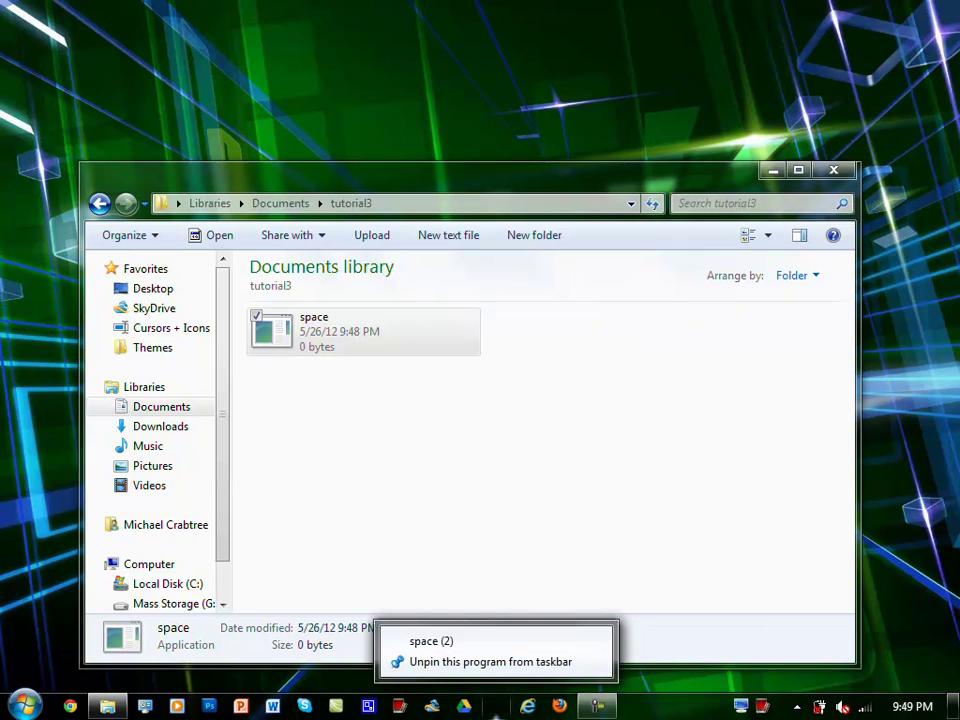
{"action": "left_click", "coordinate": [490, 661]}
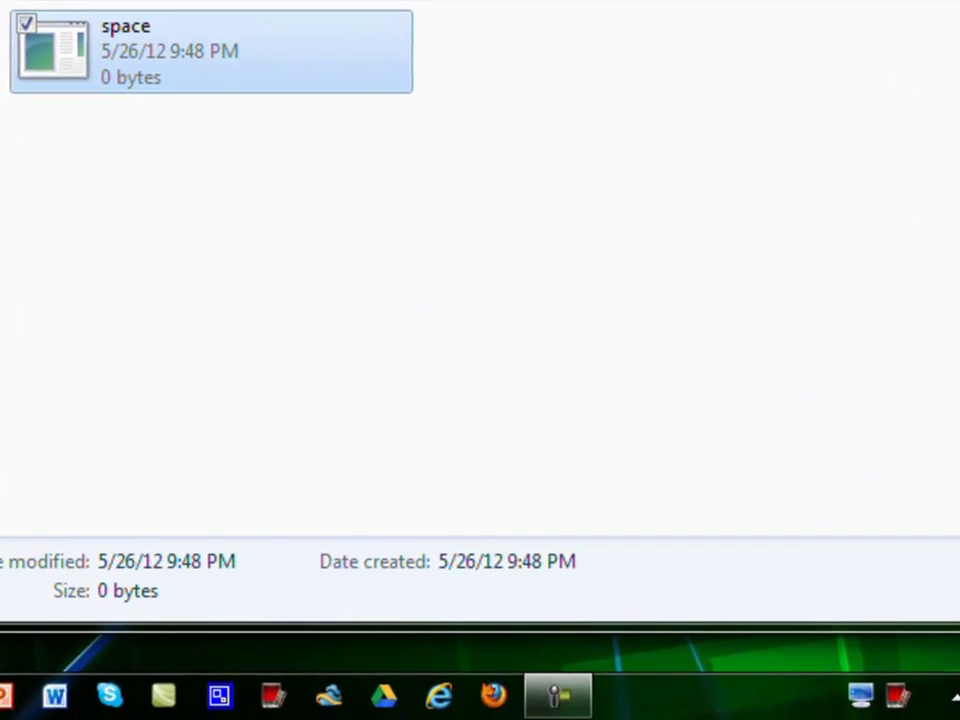
- Pin the new space.exe from tutorial3 to the taskbar
{"action": "left_click_drag", "start_coordinate": [52, 52], "coordinate": [612, 598]}
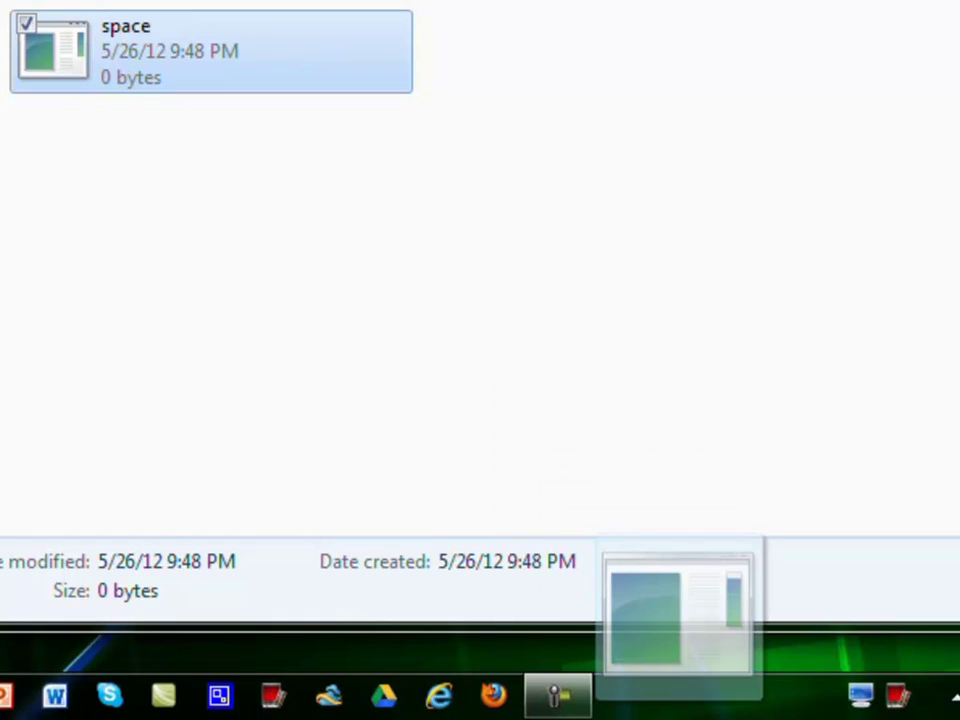
{"action": "left_click_drag", "start_coordinate": [678, 660], "coordinate": [693, 662]}
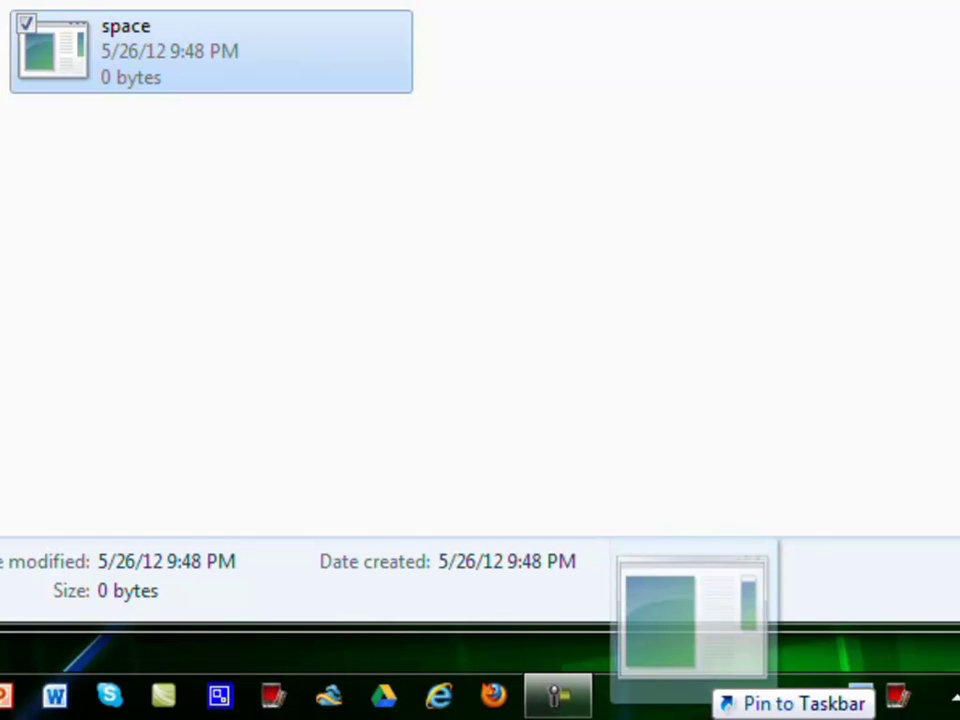
{"action": "left_click_drag", "start_coordinate": [693, 662], "coordinate": [693, 662]}
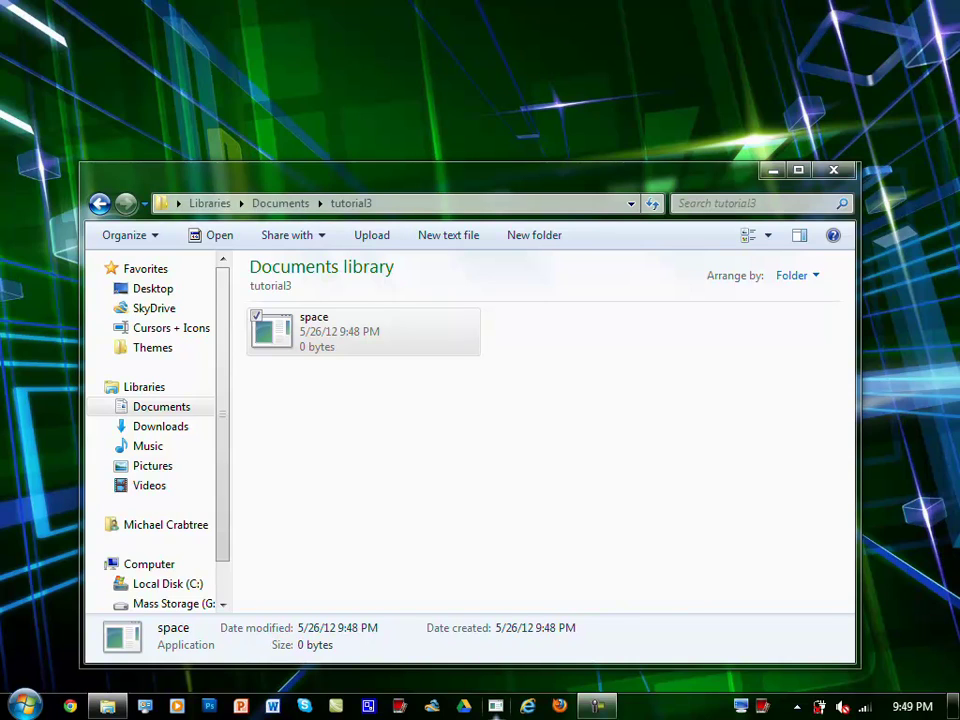
- Open the pinned space shortcut's Properties and try Change Icon
{"action": "right_click", "coordinate": [496, 706], "text": "shift"}
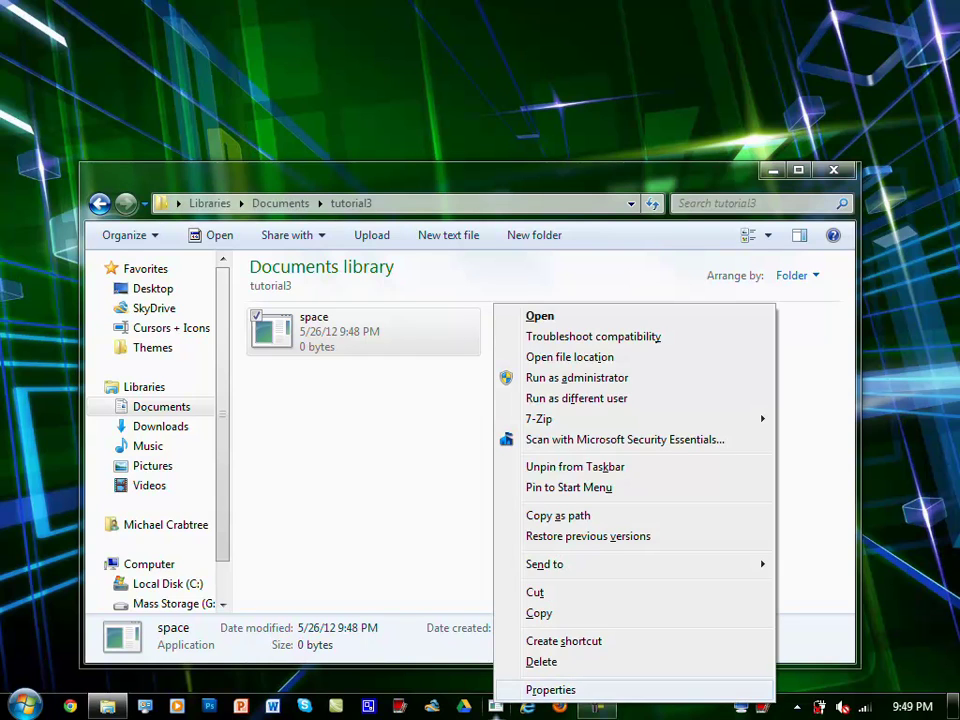
{"action": "left_click", "coordinate": [550, 690]}
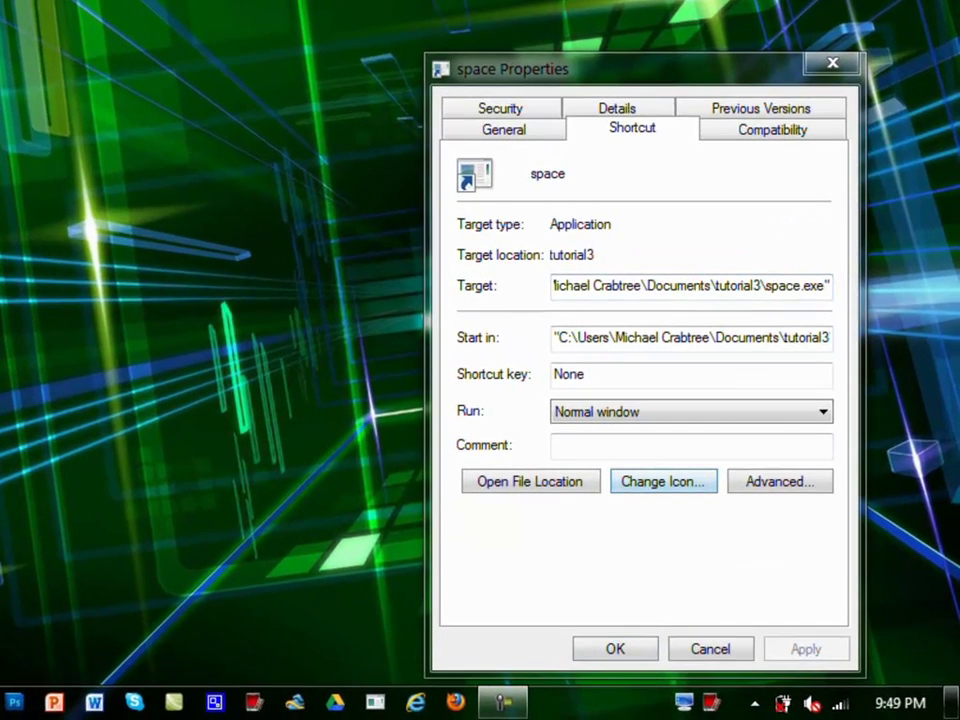
{"action": "left_click", "coordinate": [724, 530]}
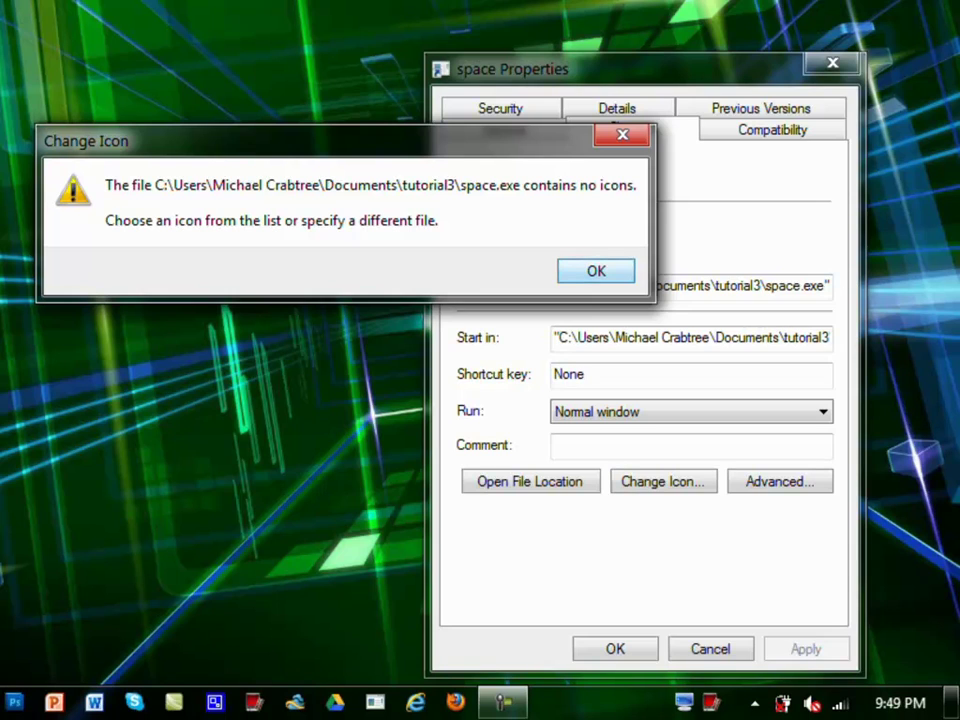
- Pick the empty SHELL32 icon for the space shortcut and apply it
{"action": "key", "text": "Return"}
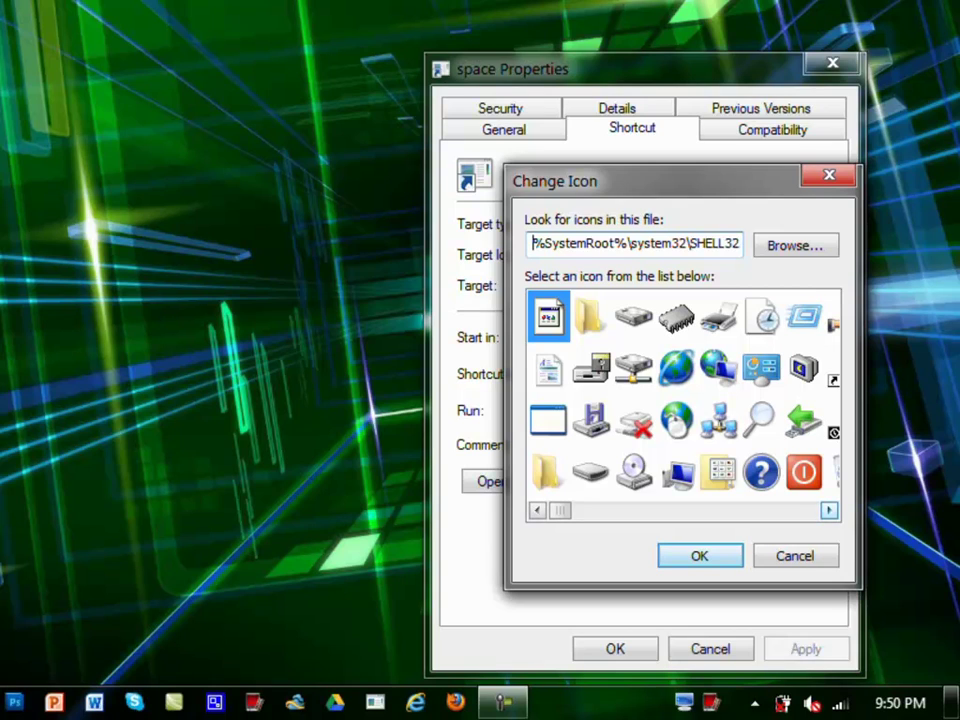
{"action": "scroll", "coordinate": [683, 400], "scroll_direction": "right", "scroll_amount": 1}
{"action": "scroll", "coordinate": [683, 400], "scroll_direction": "right", "scroll_amount": 1}
{"action": "scroll", "coordinate": [683, 400], "scroll_direction": "right", "scroll_amount": 1}
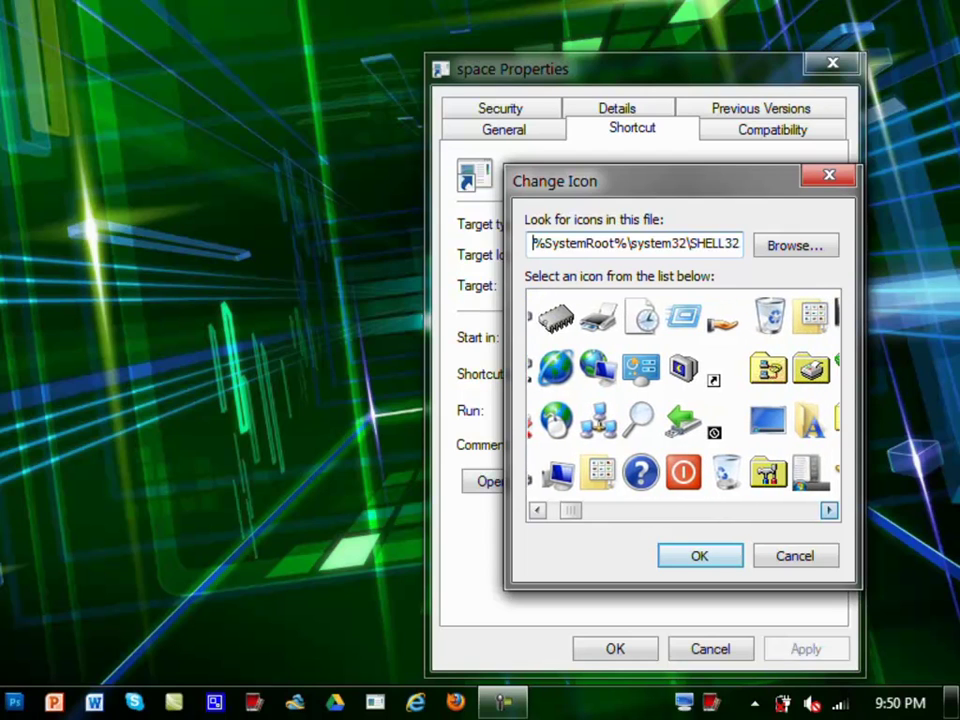
{"action": "scroll", "coordinate": [683, 400], "scroll_direction": "right", "scroll_amount": 1}
{"action": "scroll", "coordinate": [683, 400], "scroll_direction": "right", "scroll_amount": 1}
{"action": "scroll", "coordinate": [683, 400], "scroll_direction": "right", "scroll_amount": 1}
{"action": "scroll", "coordinate": [683, 400], "scroll_direction": "right", "scroll_amount": 1}
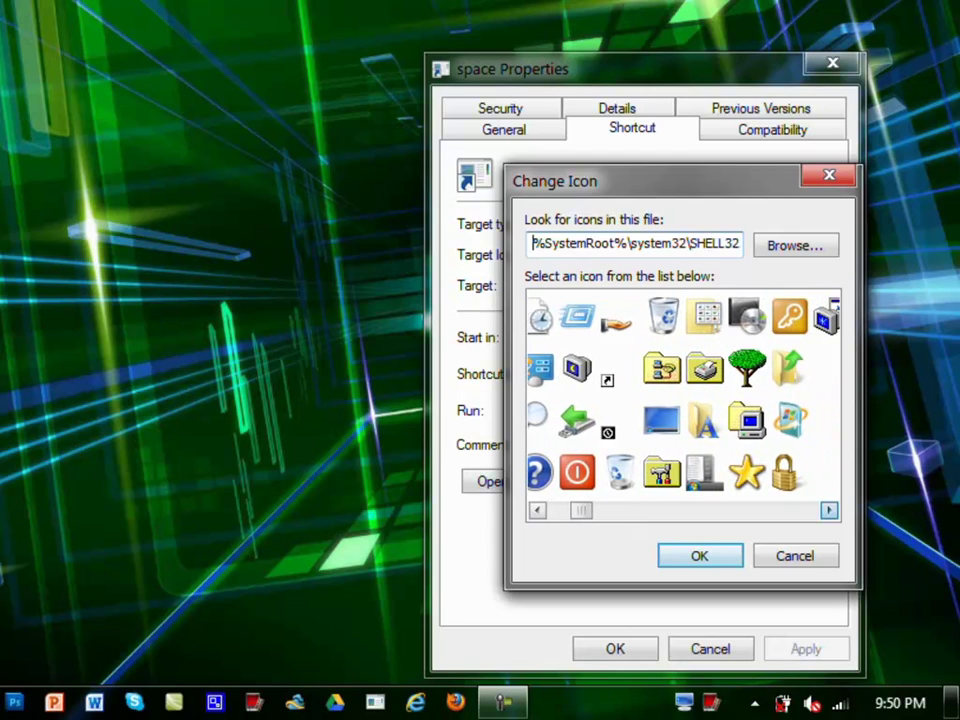
{"action": "scroll", "coordinate": [683, 400], "scroll_direction": "right", "scroll_amount": 1}
{"action": "scroll", "coordinate": [683, 400], "scroll_direction": "right", "scroll_amount": 1}
{"action": "scroll", "coordinate": [683, 400], "scroll_direction": "right", "scroll_amount": 1}
{"action": "scroll", "coordinate": [683, 400], "scroll_direction": "right", "scroll_amount": 2}
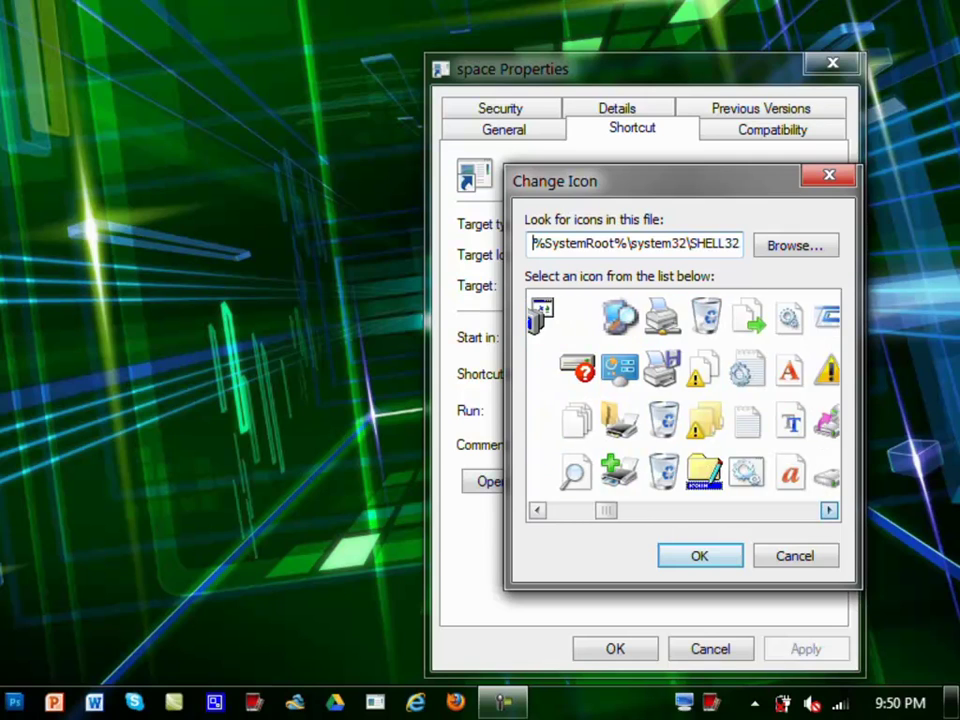
{"action": "scroll", "coordinate": [683, 400], "scroll_direction": "right", "scroll_amount": 2}
{"action": "scroll", "coordinate": [829, 476], "scroll_direction": "left", "scroll_amount": 1}
{"action": "scroll", "coordinate": [806, 476], "scroll_direction": "left", "scroll_amount": 1}
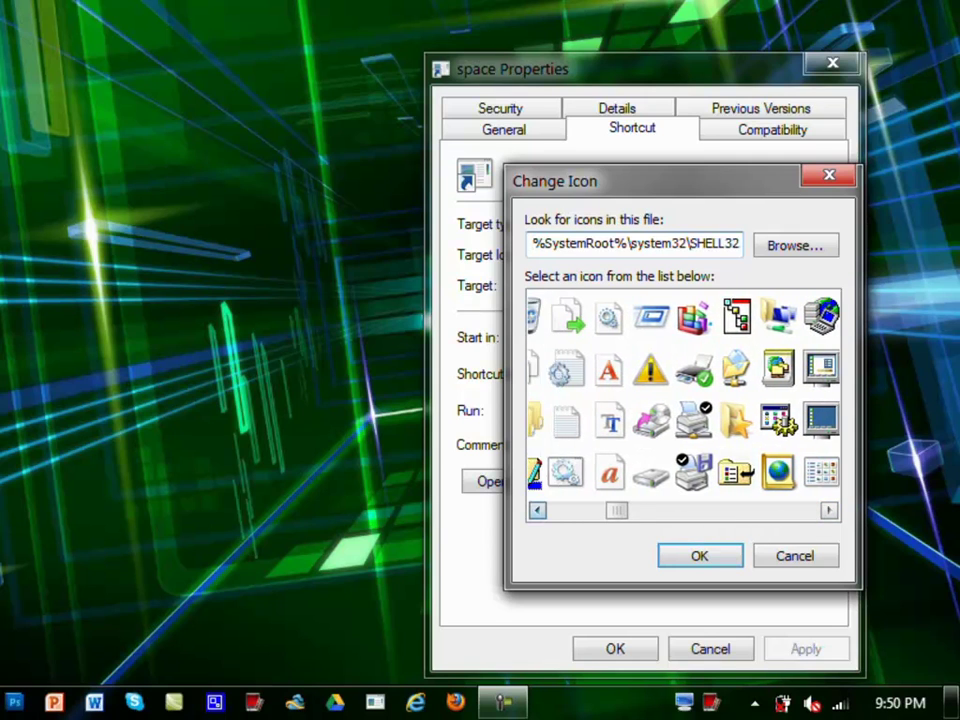
{"action": "scroll", "coordinate": [806, 476], "scroll_direction": "left", "scroll_amount": 1}
{"action": "scroll", "coordinate": [806, 476], "scroll_direction": "left", "scroll_amount": 1}
{"action": "scroll", "coordinate": [683, 400], "scroll_direction": "left", "scroll_amount": 1}
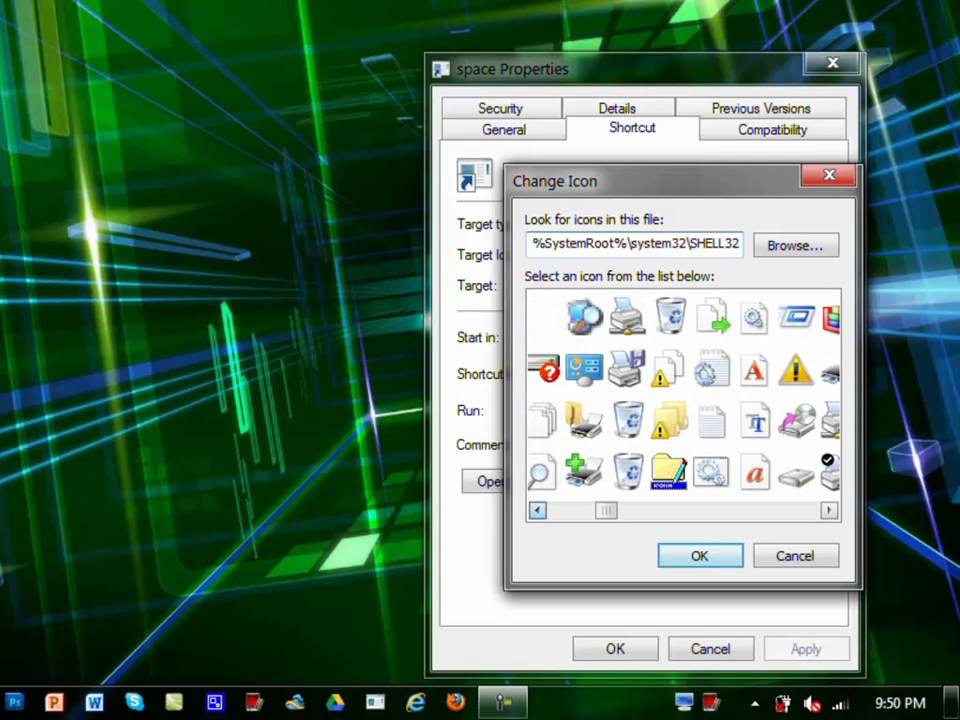
{"action": "scroll", "coordinate": [683, 400], "scroll_direction": "left", "scroll_amount": 1}
{"action": "scroll", "coordinate": [683, 400], "scroll_direction": "left", "scroll_amount": 1}
{"action": "scroll", "coordinate": [683, 400], "scroll_direction": "left", "scroll_amount": 1}
{"action": "scroll", "coordinate": [683, 400], "scroll_direction": "left", "scroll_amount": 1}
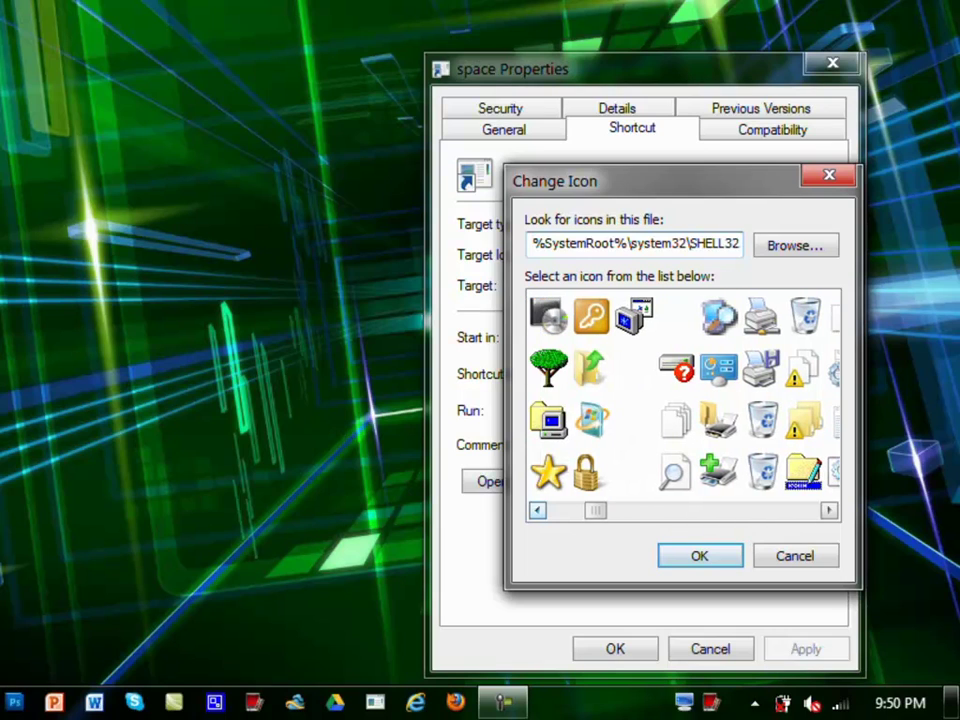
{"action": "left_click", "coordinate": [633, 367]}
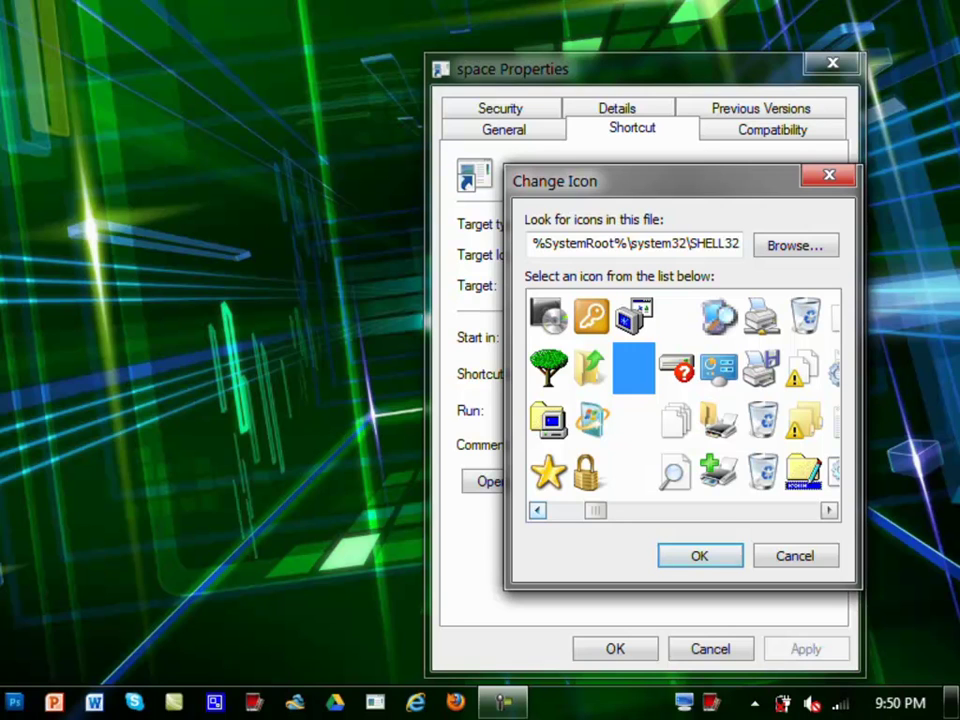
{"action": "left_click", "coordinate": [699, 556]}
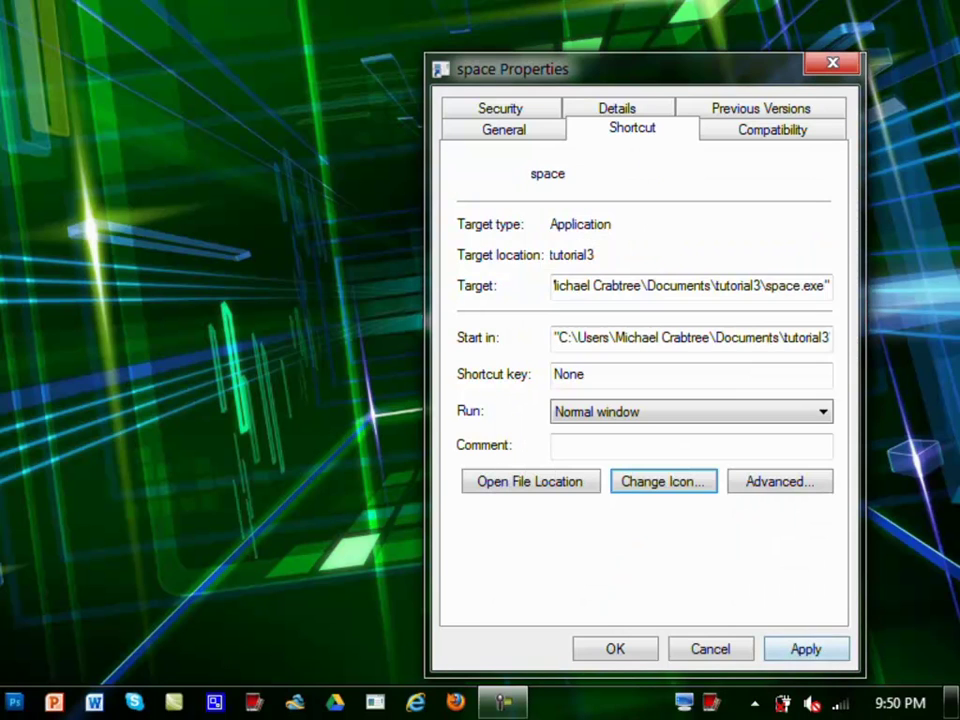
{"action": "left_click", "coordinate": [806, 649]}
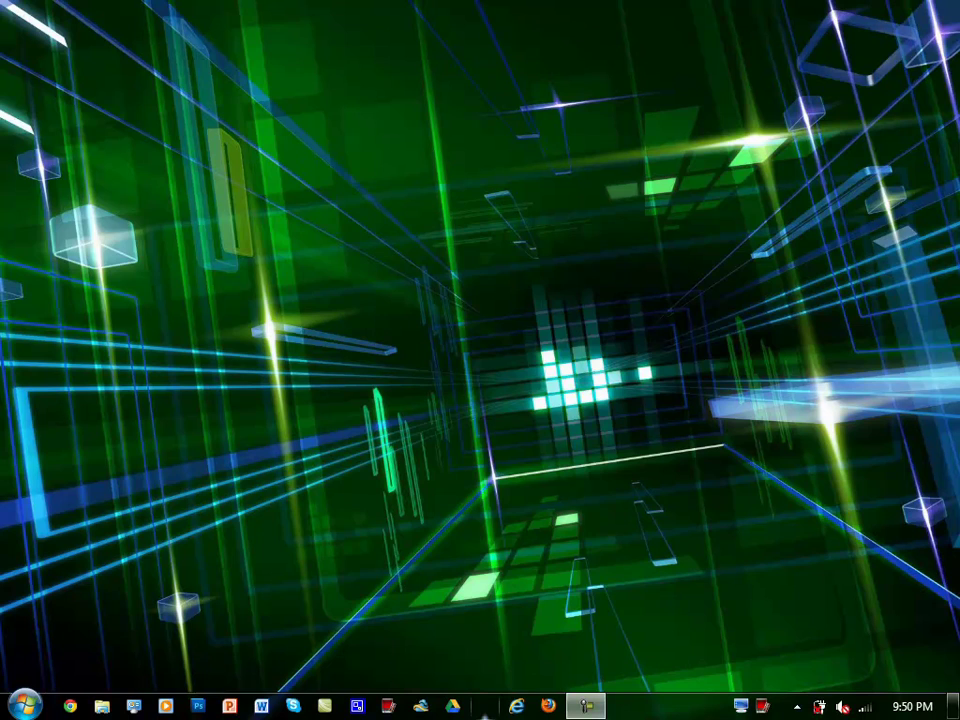
- Drag the blank space button between Google Drive and Internet Explorer
{"action": "mouse_move", "coordinate": [484, 706]}
{"action": "left_mouse_down"}
{"action": "mouse_move", "coordinate": [165, 706]}
{"action": "mouse_move", "coordinate": [484, 716]}
{"action": "left_mouse_up"}
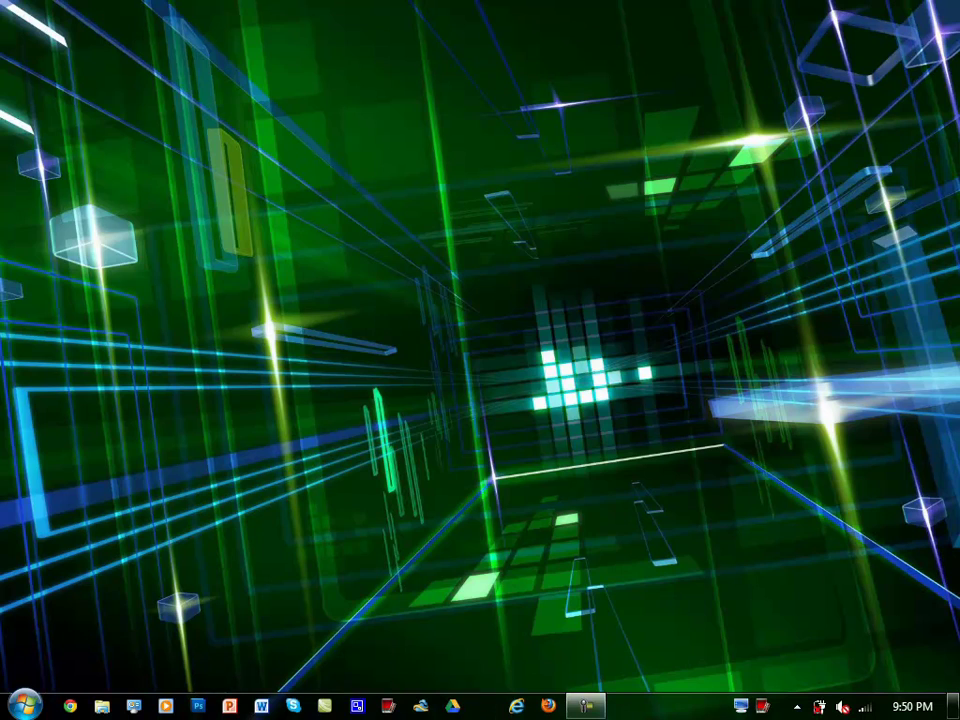